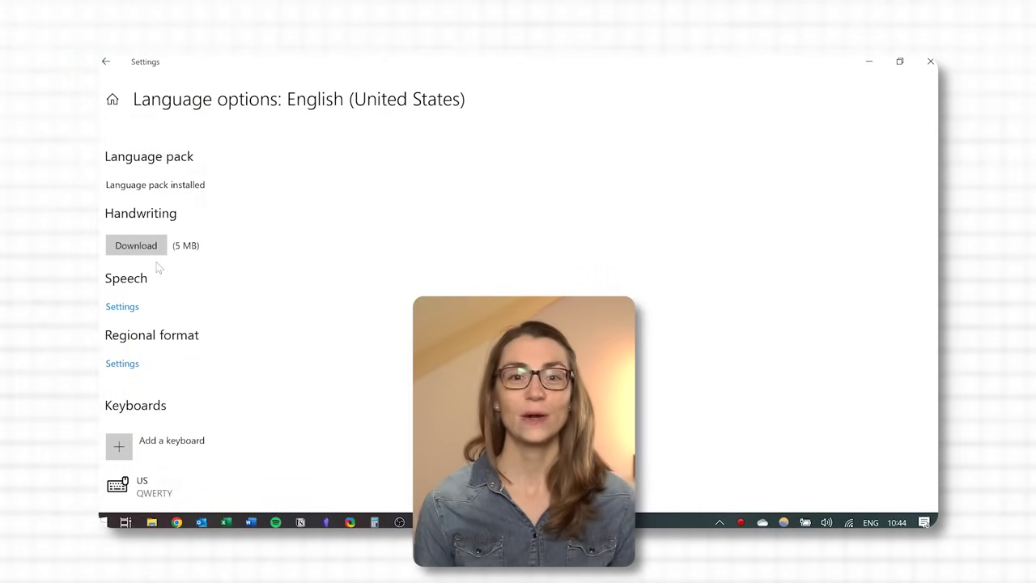
# - Minimize Settings, try Win+H dictation, and switch the input language to German
pyautogui.click(868, 60)
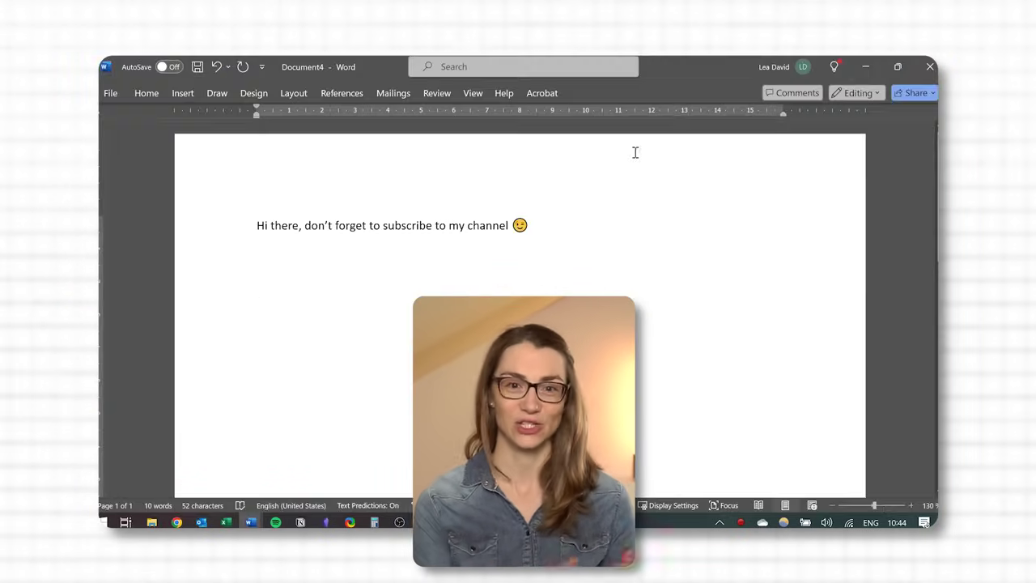
pyautogui.press('super+h')
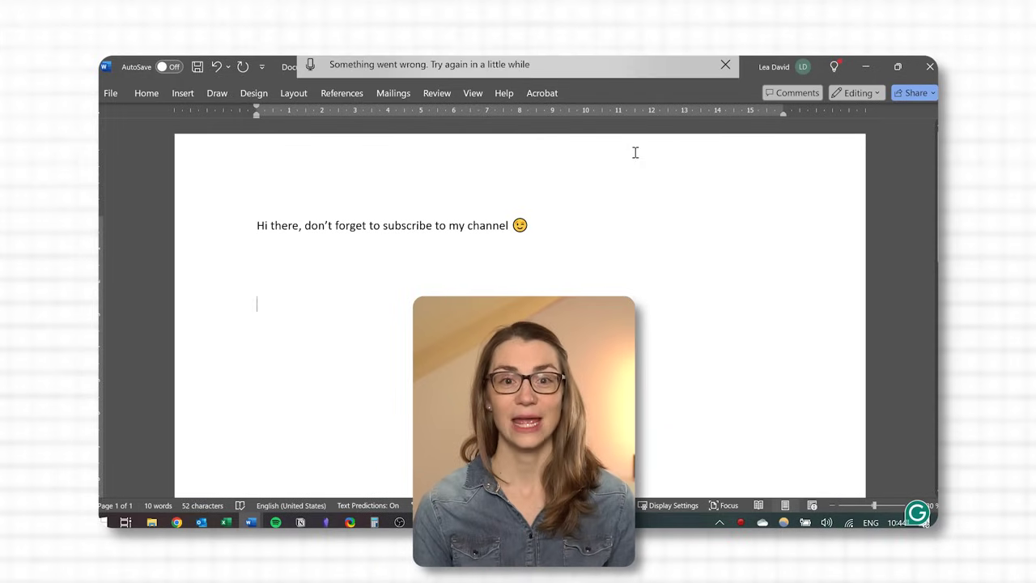
pyautogui.press('super+space')
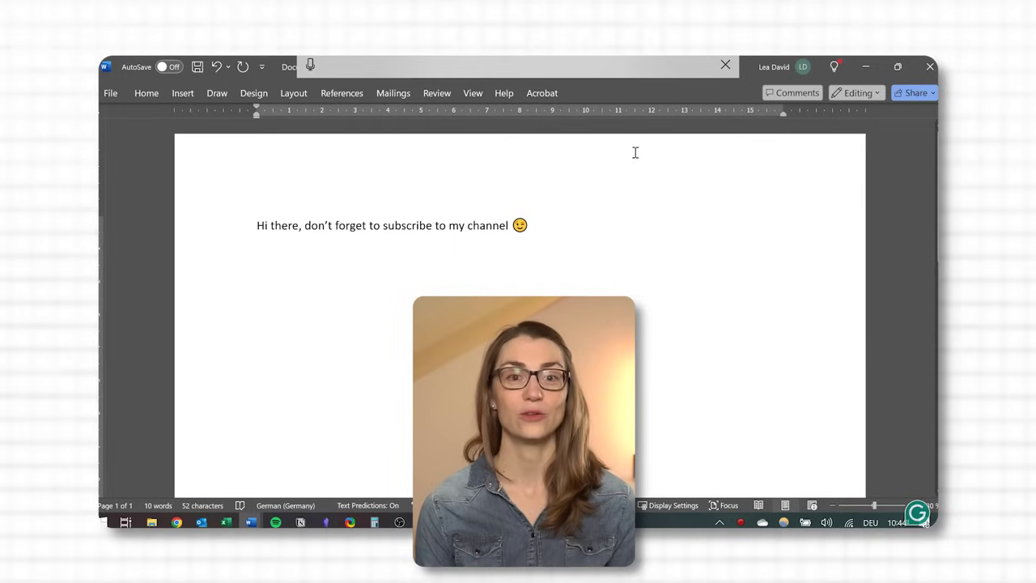
pyautogui.press('super+h')
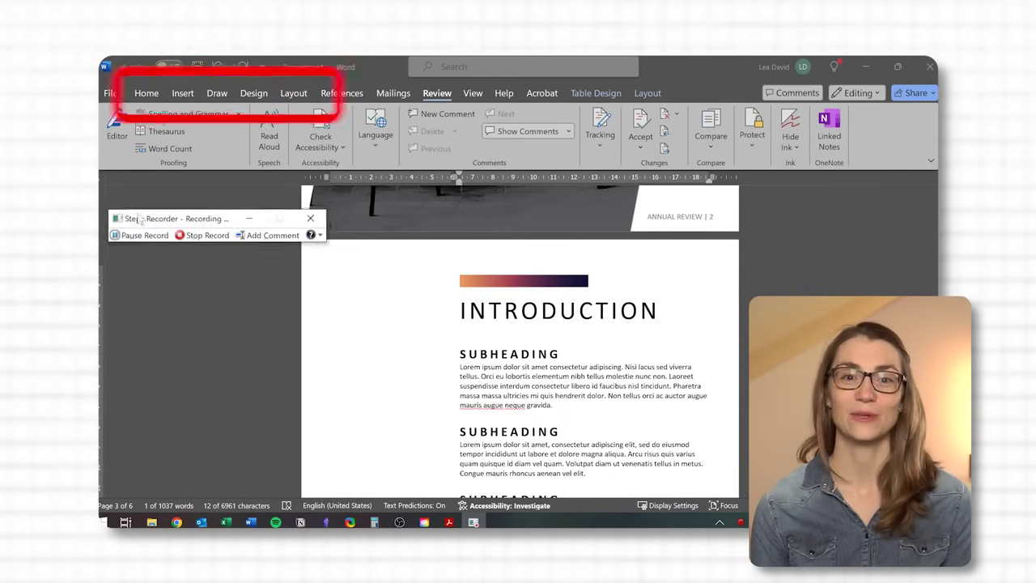
# - Add the comment 'Insert background information' to the first paragraph
pyautogui.click(146, 93)
pyautogui.click(195, 148)
pyautogui.tripleClick(467, 371)
pyautogui.hotkey('ctrl', 'alt', 'm')
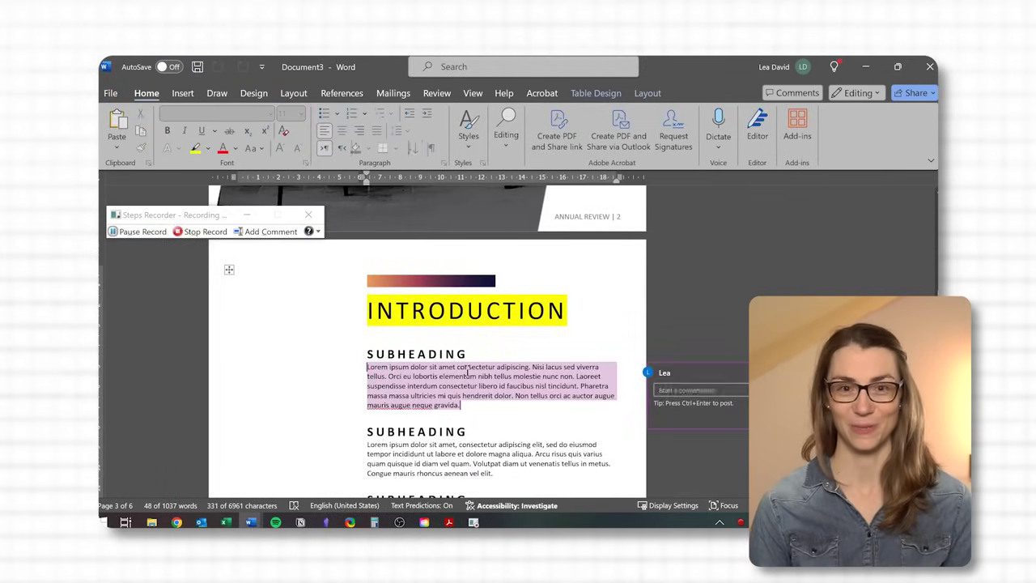
pyautogui.write('Insert background information')
pyautogui.hotkey('ctrl', 'Return')
# - Select the second subheading section and delete the third subheading word
pyautogui.moveTo(367, 429); pyautogui.dragTo(493, 474)
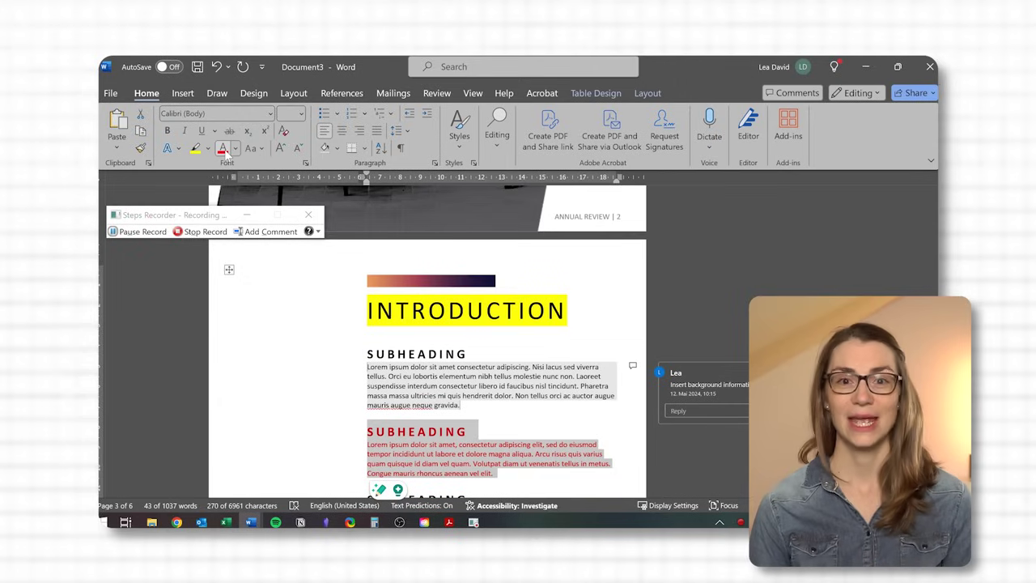
pyautogui.scroll(-3, 427, 340)
pyautogui.doubleClick(416, 397)
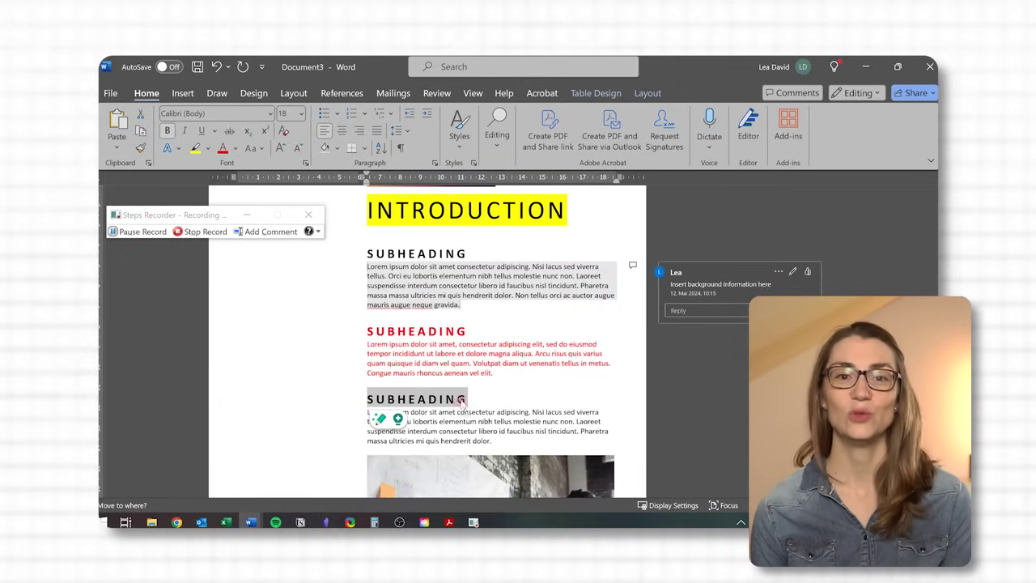
pyautogui.press('Delete')
# - Stop the recording and page through the recorded steps
pyautogui.hotkey('alt', 'o')
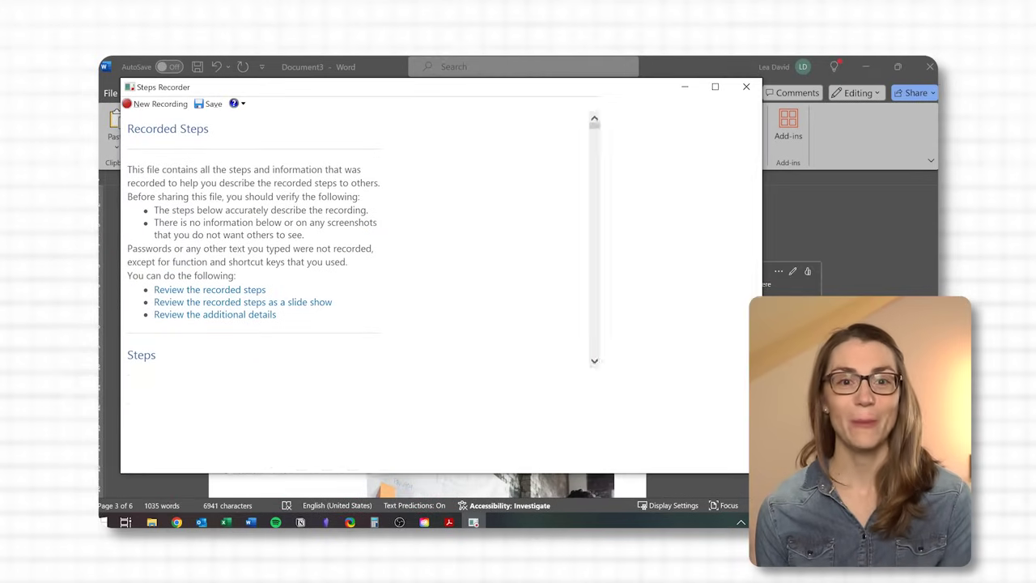
pyautogui.scroll(-3, 351, 264)
pyautogui.click(371, 118)
pyautogui.click(370, 118)
pyautogui.click(371, 118)
pyautogui.click(370, 118)
pyautogui.click(371, 119)
pyautogui.click(370, 119)
pyautogui.click(371, 119)
pyautogui.click(370, 118)
pyautogui.click(371, 118)
pyautogui.click(370, 118)
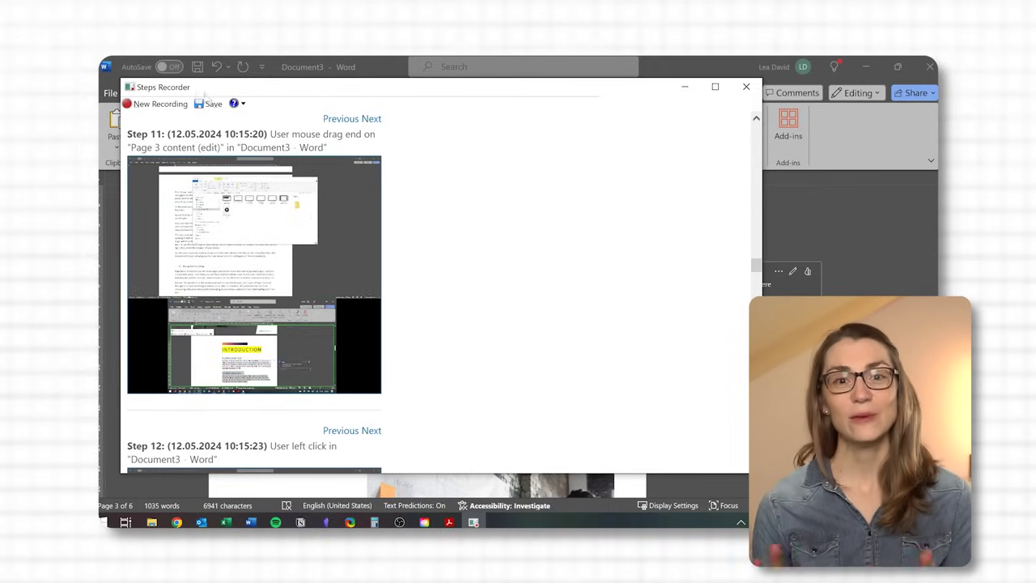
# - Save the recording as the Steps Recorder Example zip and open it from the desktop
pyautogui.click(209, 103)
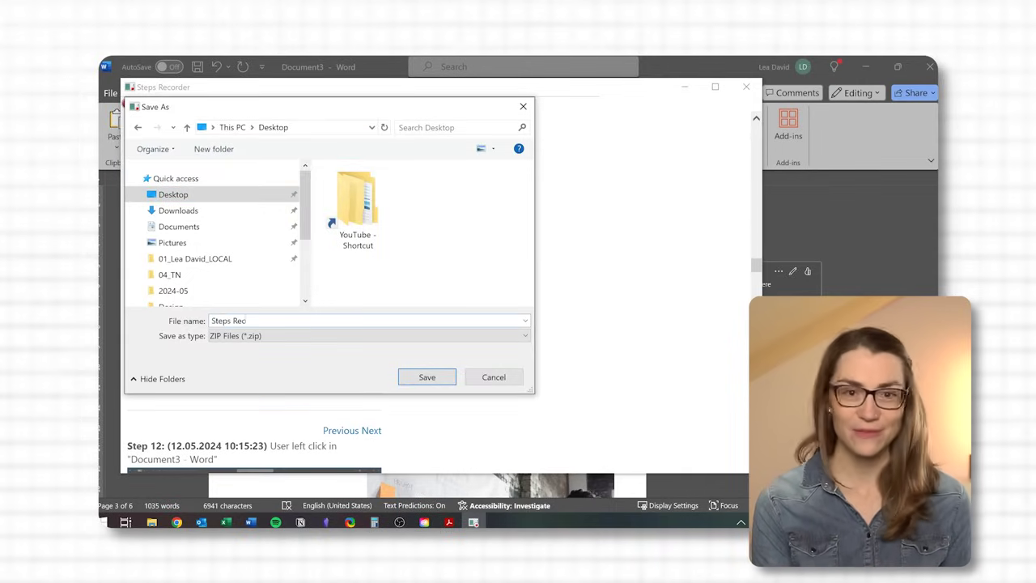
pyautogui.press('Return')
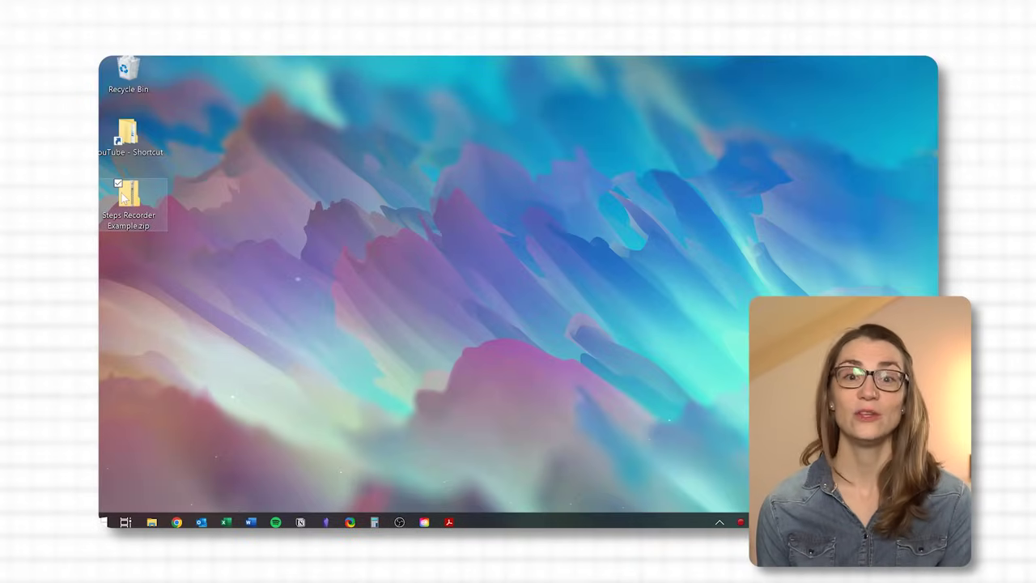
pyautogui.doubleClick(121, 193)
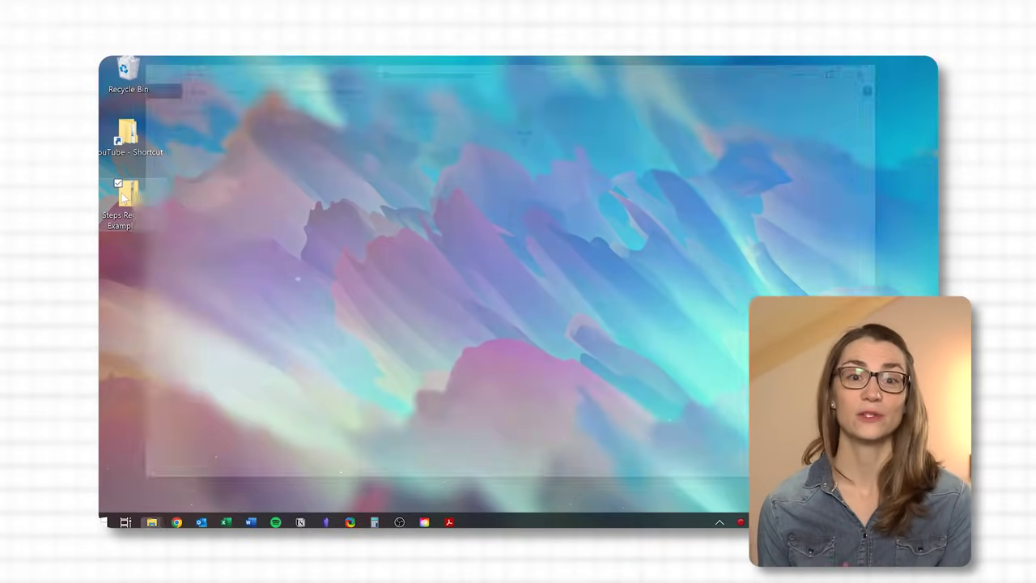
# - Open Recording_20240512_1016.mht from inside the zip in Edge
pyautogui.click(367, 210)
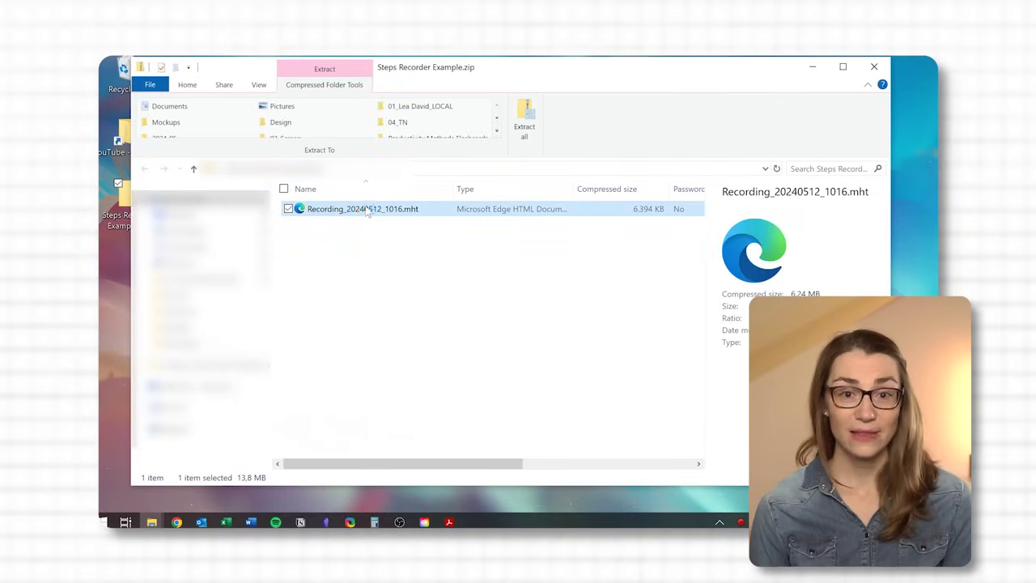
pyautogui.doubleClick(367, 209)
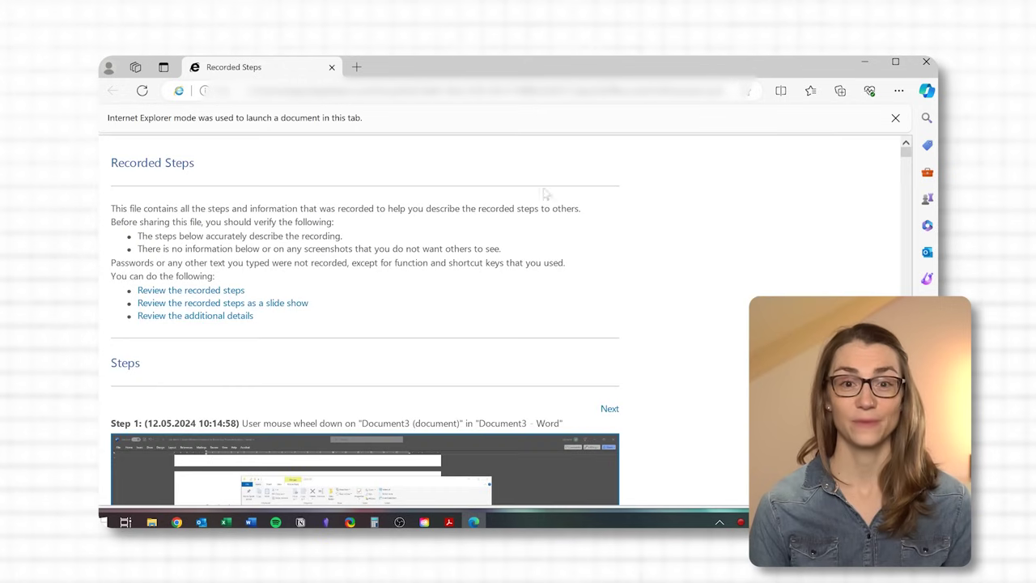
# - Scroll through the Recorded Steps report and advance to Step 7
pyautogui.scroll(-5, 669, 284)
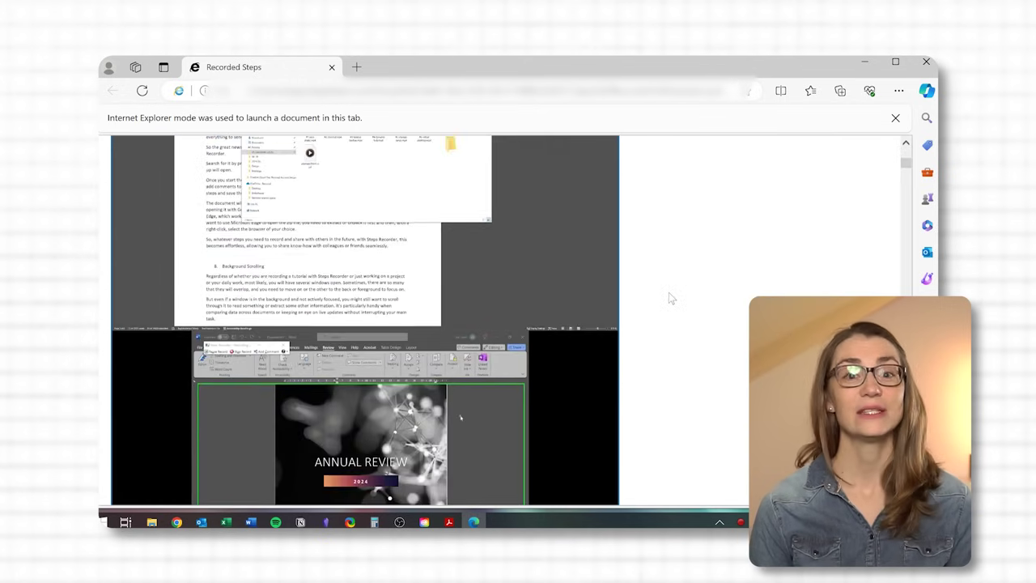
pyautogui.scroll(-10, 669, 299)
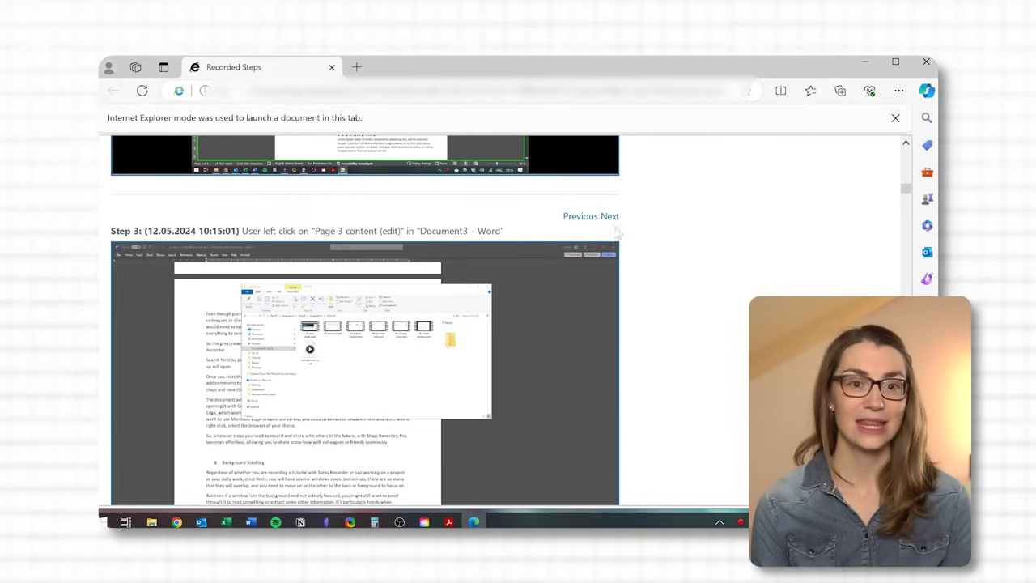
pyautogui.click(610, 144)
pyautogui.click(610, 144)
pyautogui.click(610, 145)
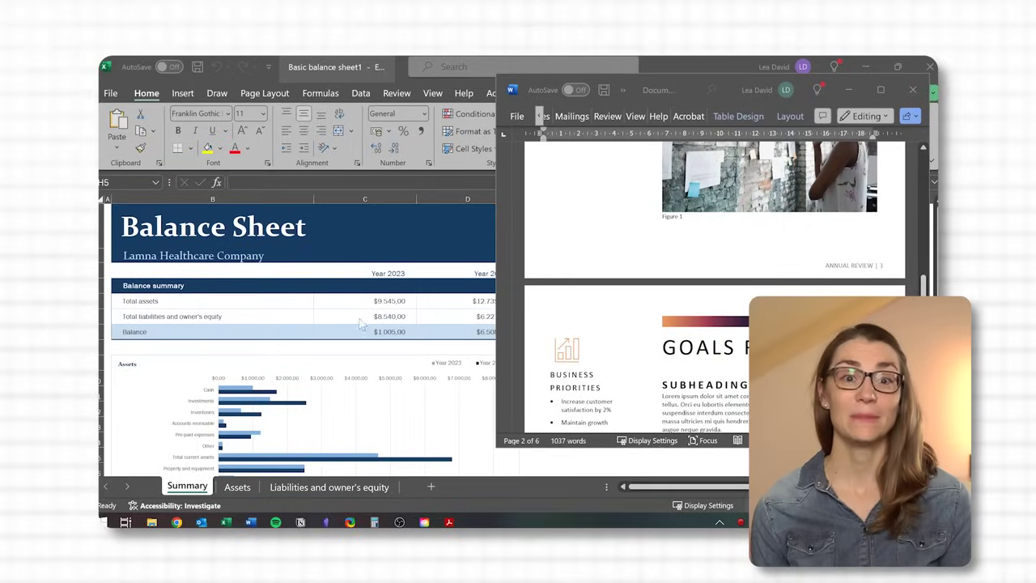
# - Scroll the Excel balance sheet, then launch Settings from Windows search
pyautogui.scroll(-4, 360, 324)
pyautogui.scroll(4, 358, 323)
pyautogui.press('super')
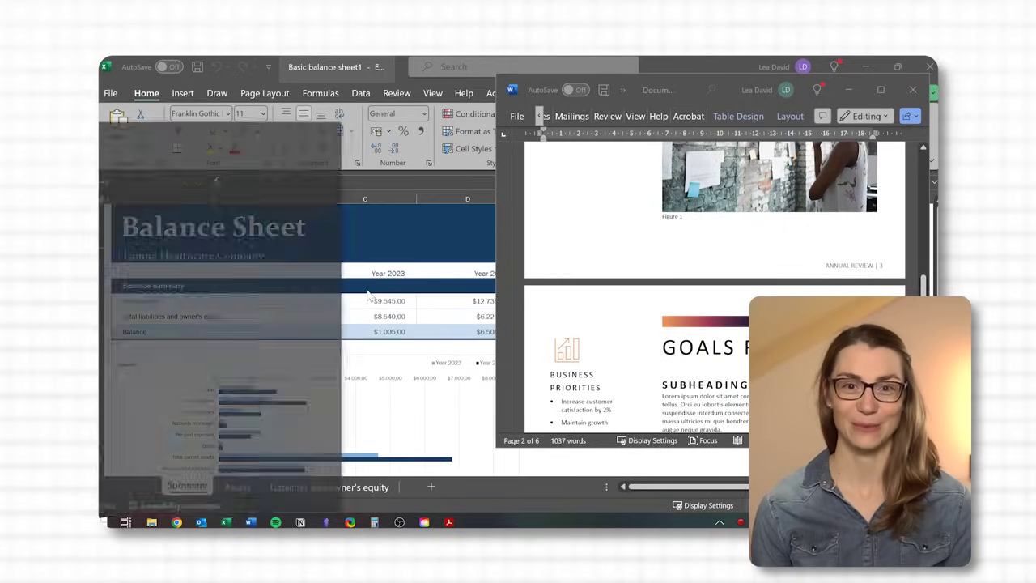
pyautogui.write('settings')
pyautogui.press('Return')
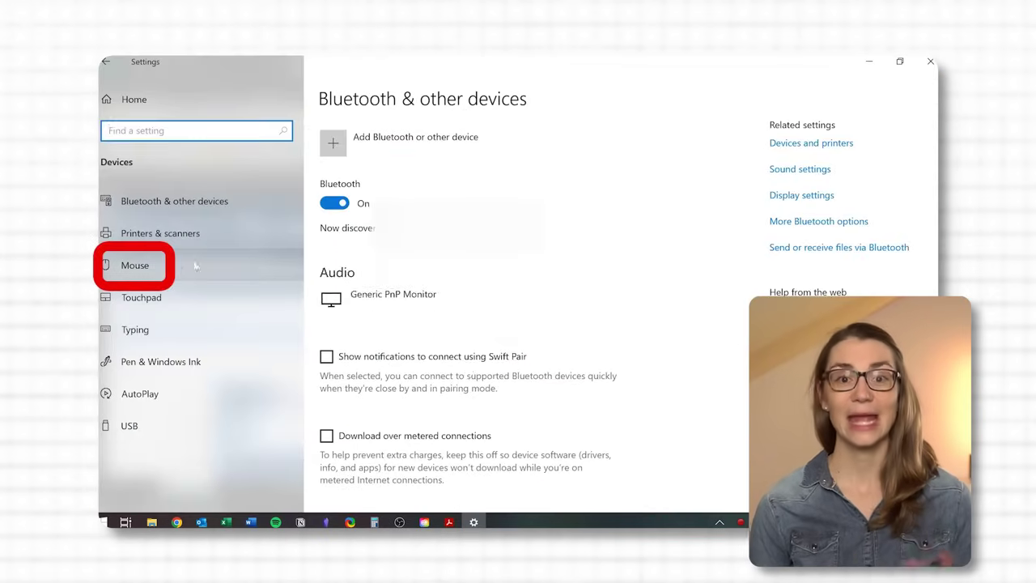
# - In Mouse settings, toggle inactive-window scrolling, keep Left primary button and multiple-line scrolling
pyautogui.click(177, 262)
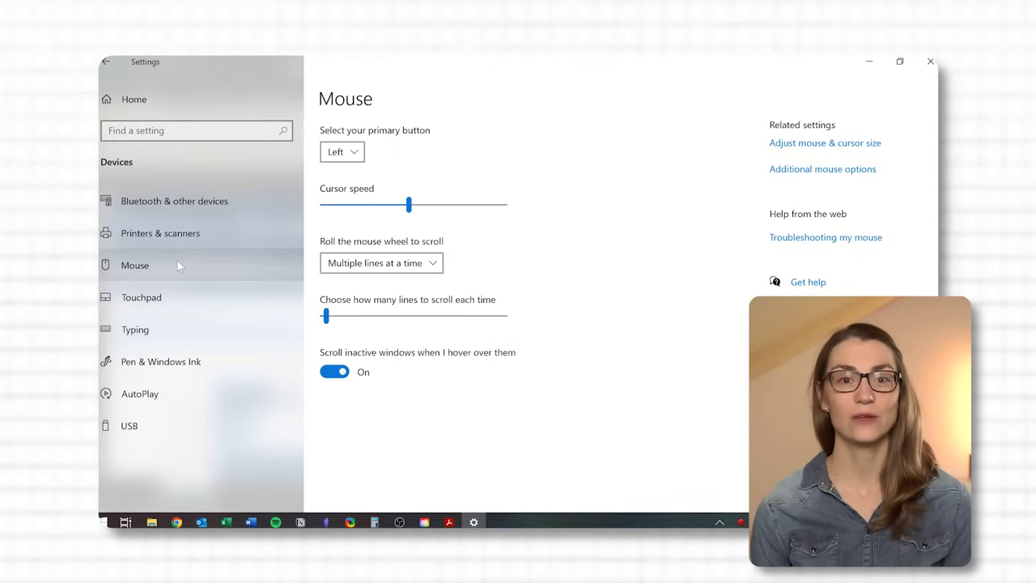
pyautogui.click(343, 375)
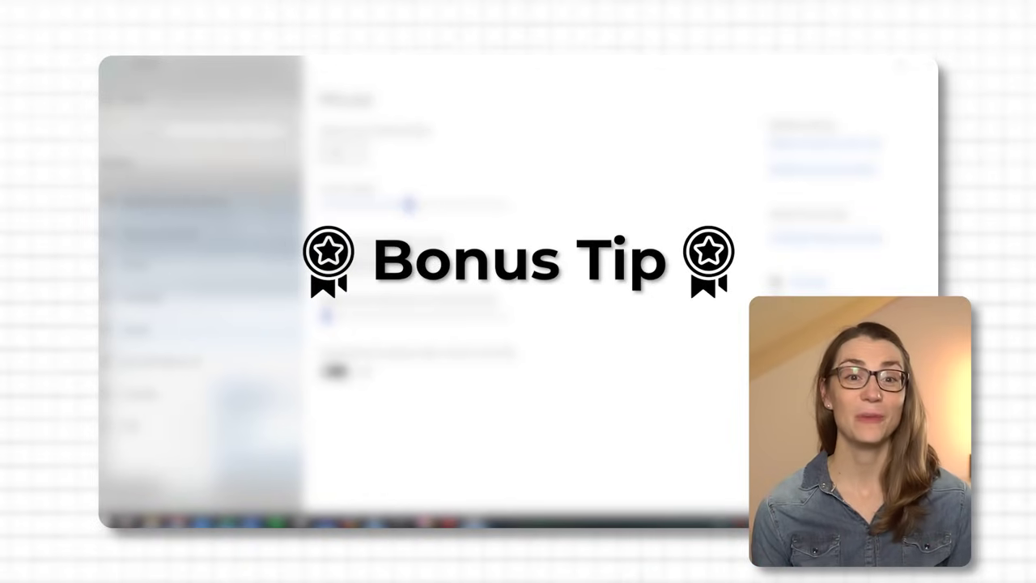
pyautogui.click(342, 374)
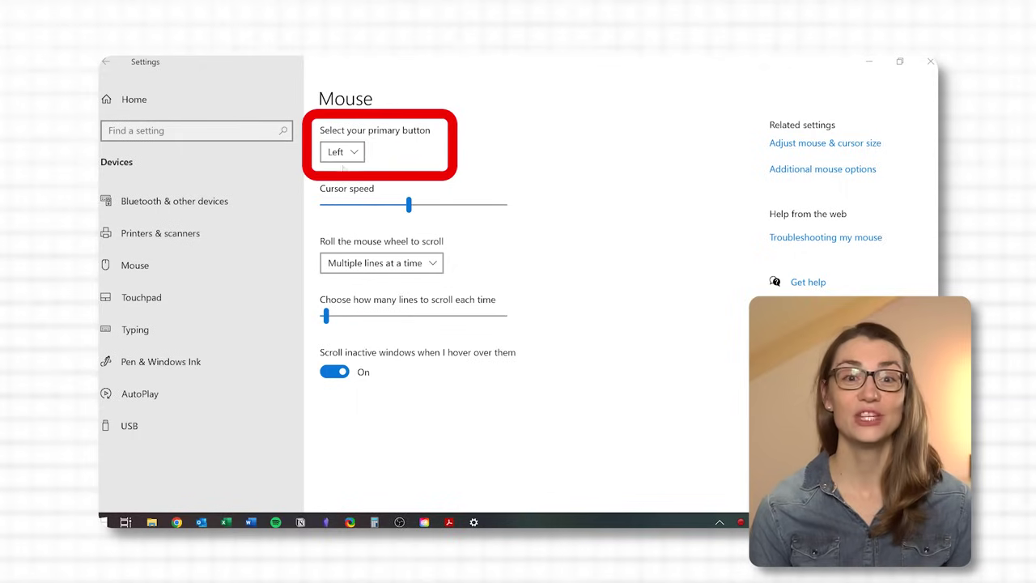
pyautogui.click(343, 155)
pyautogui.click(348, 154)
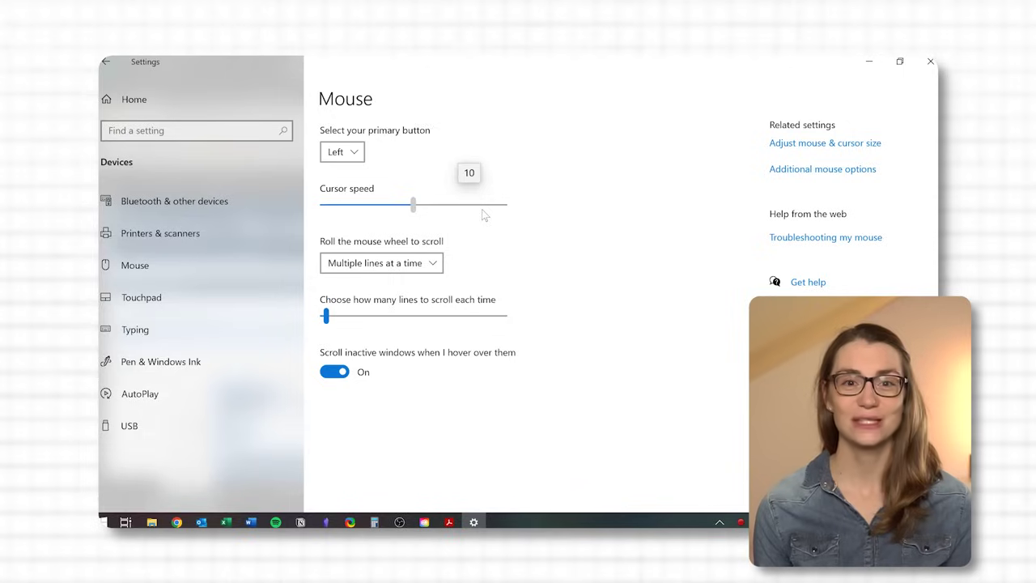
pyautogui.scroll(9, 481, 209)
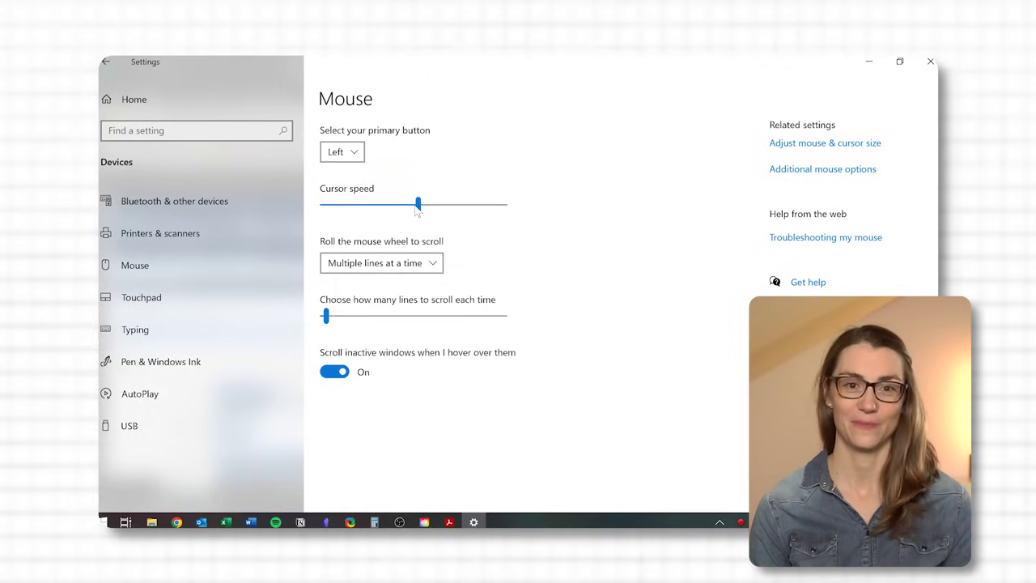
pyautogui.click(409, 263)
pyautogui.click(413, 267)
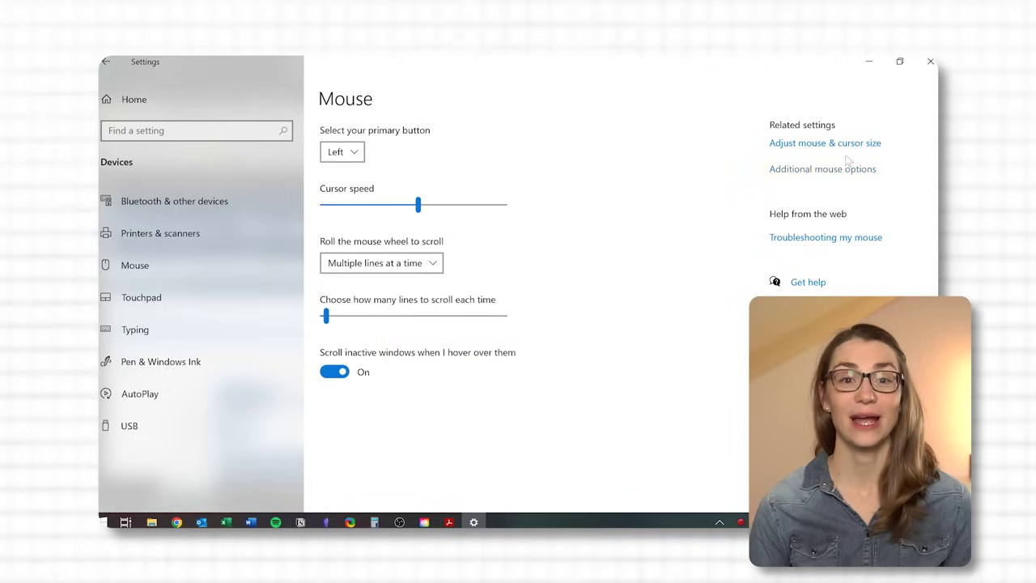
# - Enlarge the mouse pointer to size 9, then return it to the smallest size
pyautogui.click(807, 144)
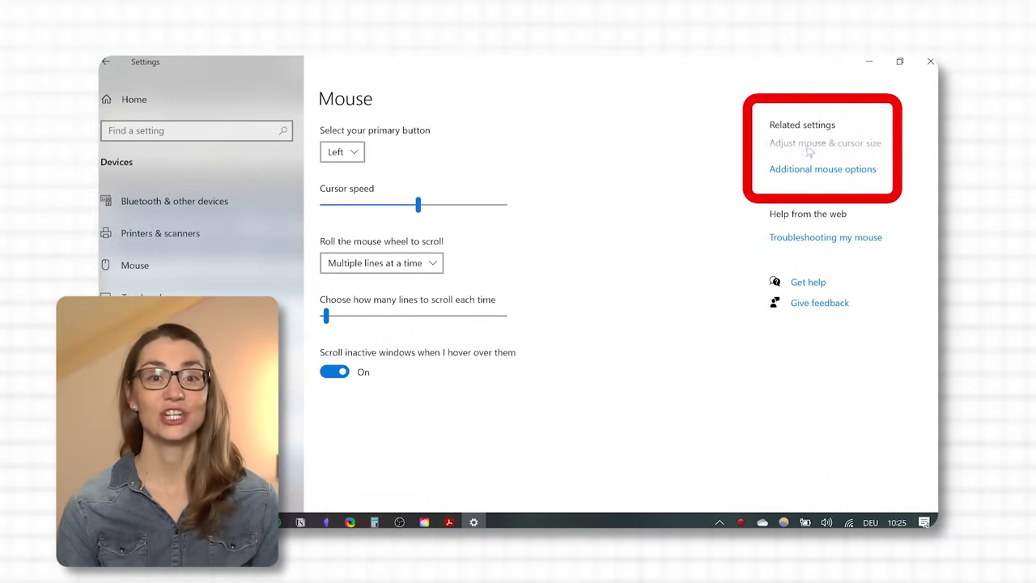
pyautogui.moveTo(345, 230); pyautogui.dragTo(597, 233)
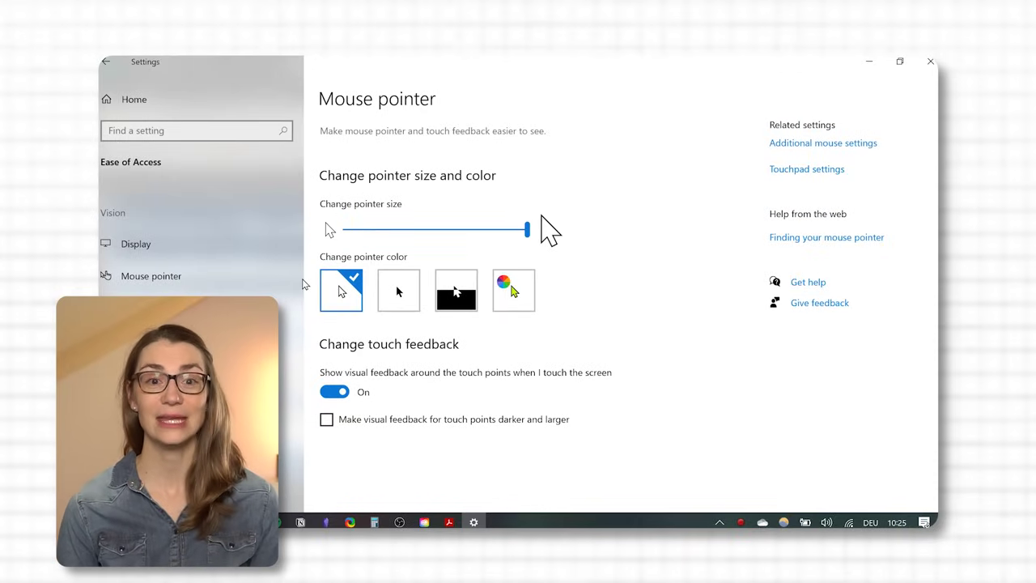
pyautogui.click(346, 231)
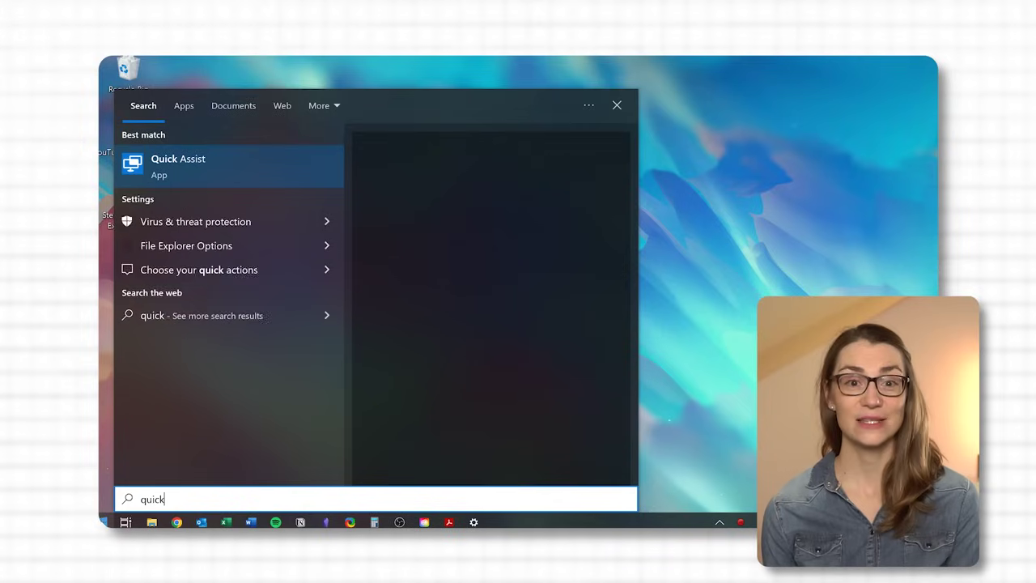
# - Launch Quick Assist, copy a Help someone security code, and close it
pyautogui.press('Return')
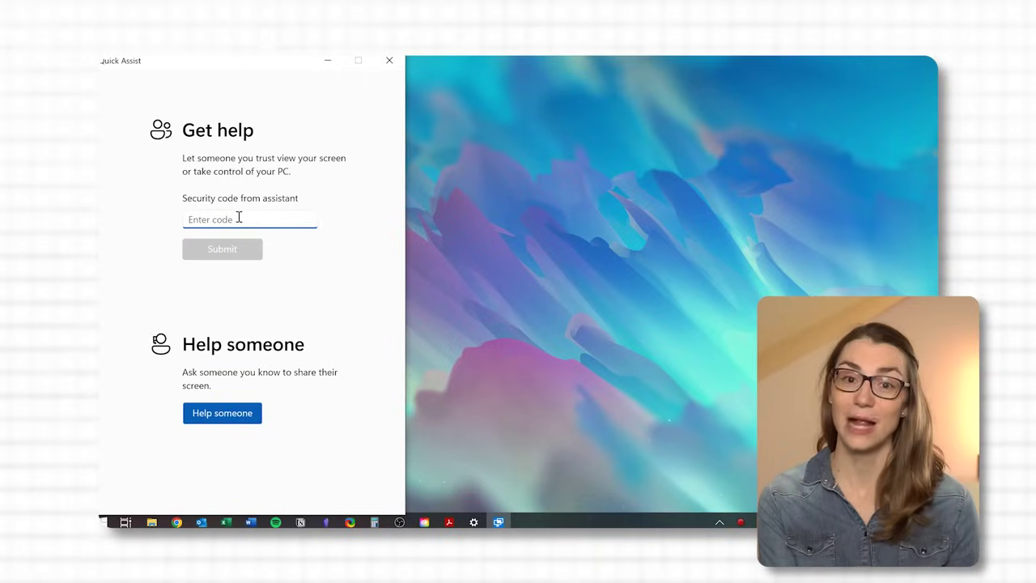
pyautogui.click(224, 417)
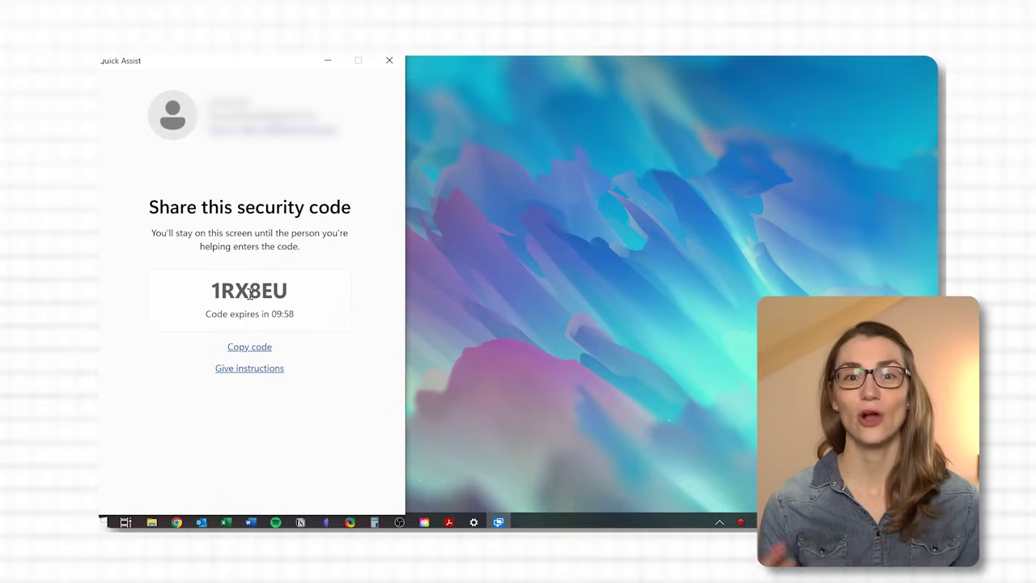
pyautogui.click(251, 347)
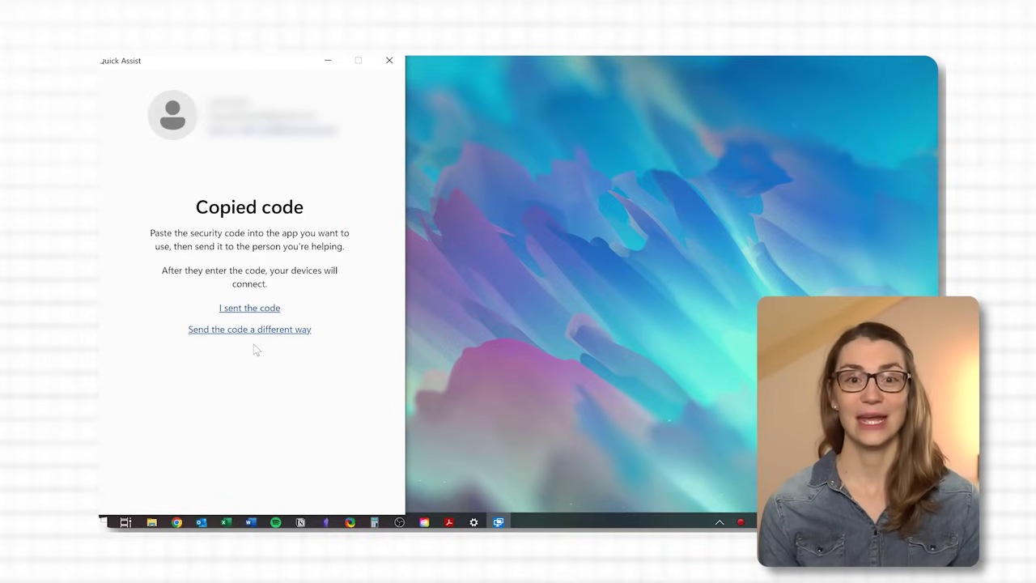
pyautogui.click(390, 62)
pyautogui.moveTo(151, 522)
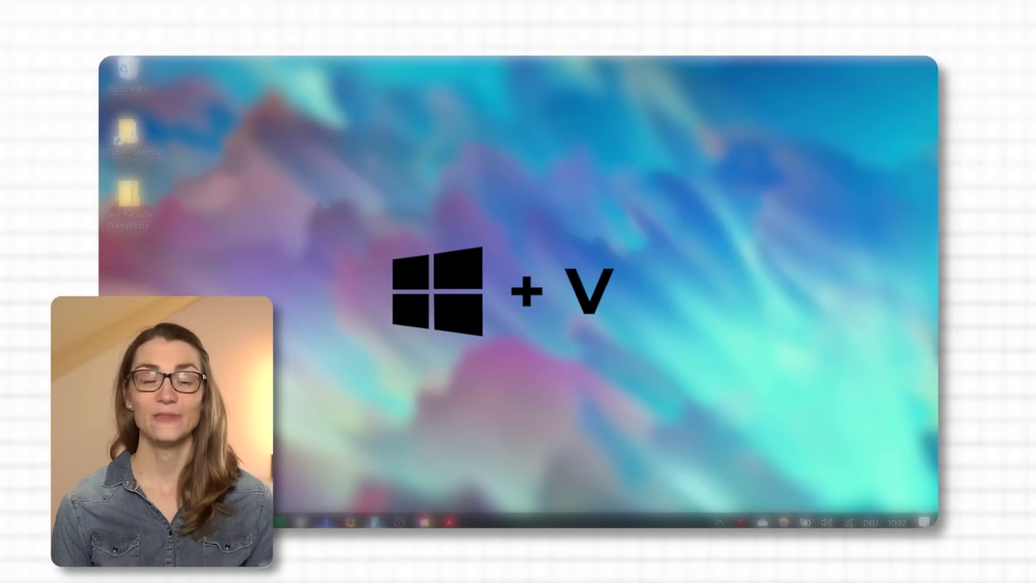
# - Turn on clipboard history and copy the Google doodle image from Chrome
pyautogui.press('super+v')
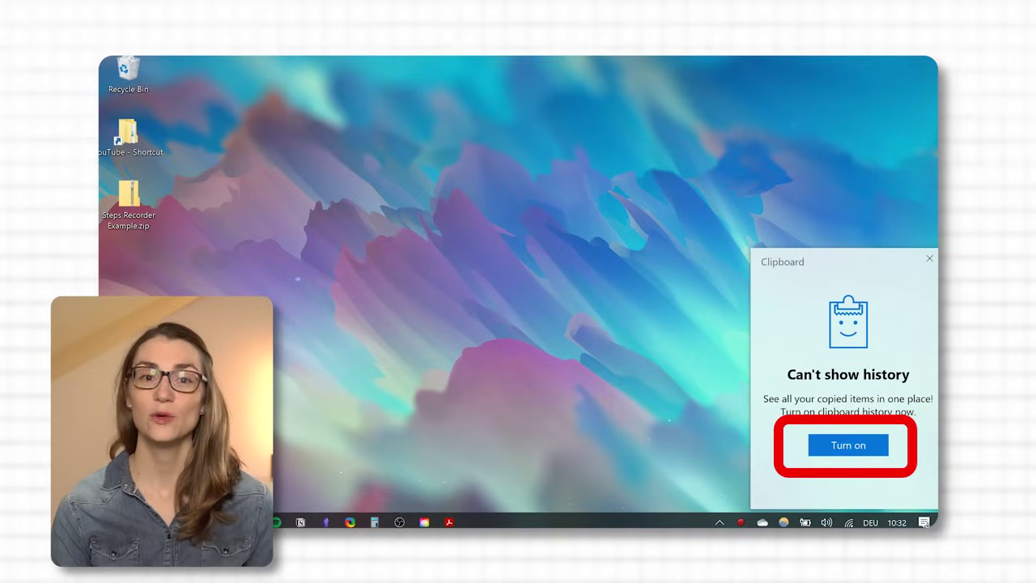
pyautogui.click(839, 446)
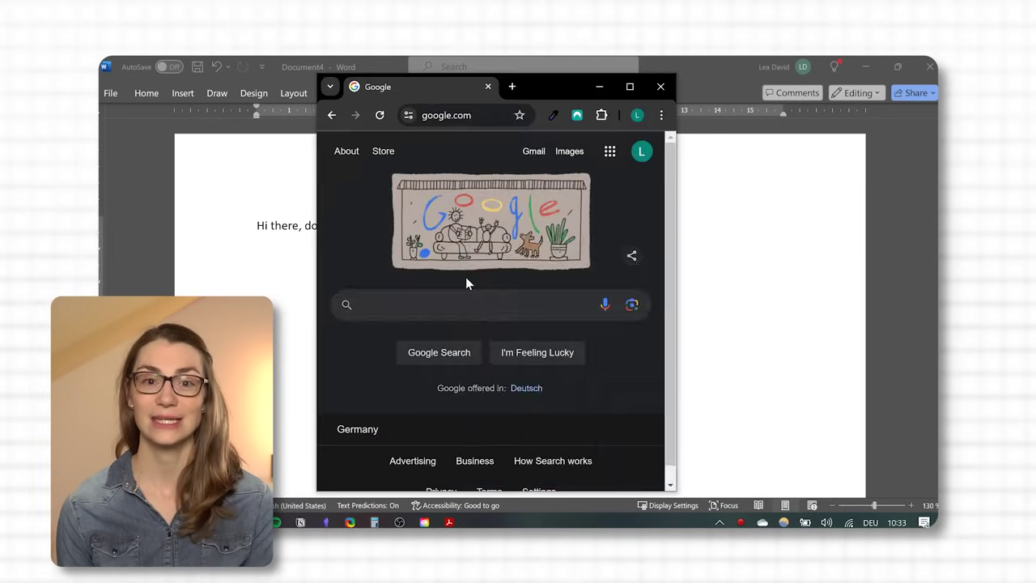
pyautogui.rightClick(463, 239)
pyautogui.click(518, 437)
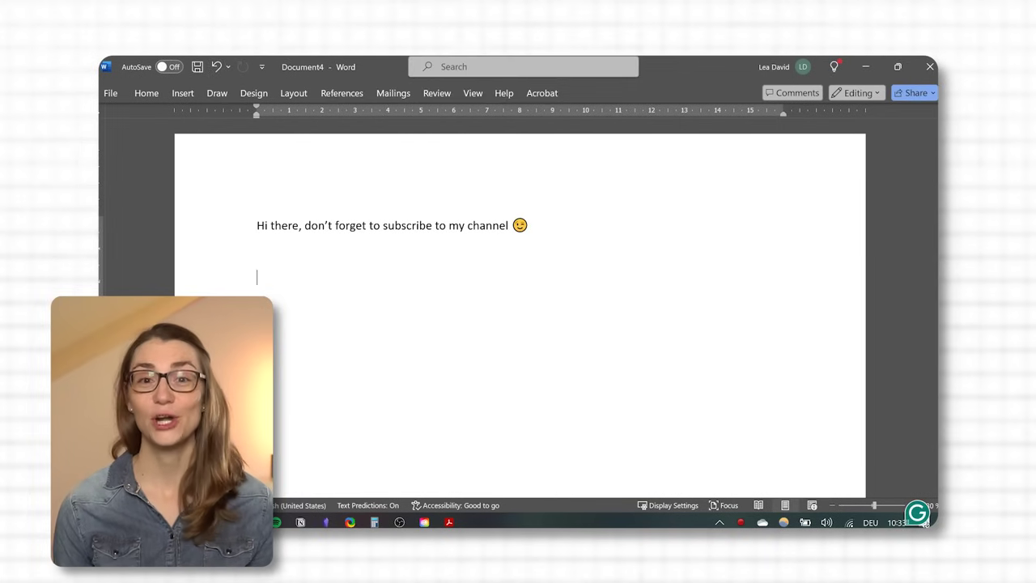
# - Switch to the Goals for Q2 document and copy the GOALS FOR Q2 heading text
pyautogui.click(251, 522)
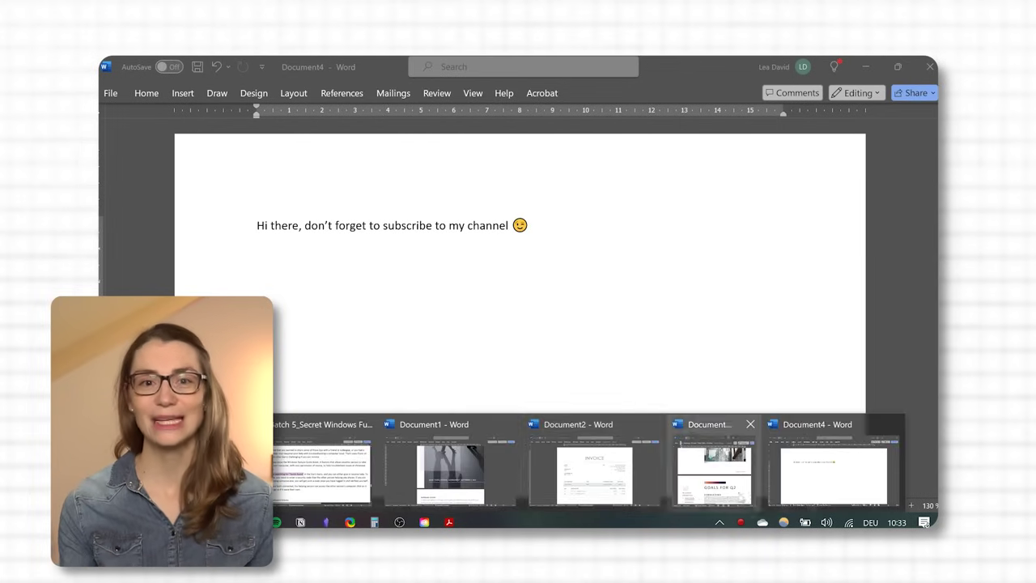
pyautogui.click(712, 473)
pyautogui.scroll(-2, 659, 266)
pyautogui.moveTo(665, 259); pyautogui.dragTo(764, 327)
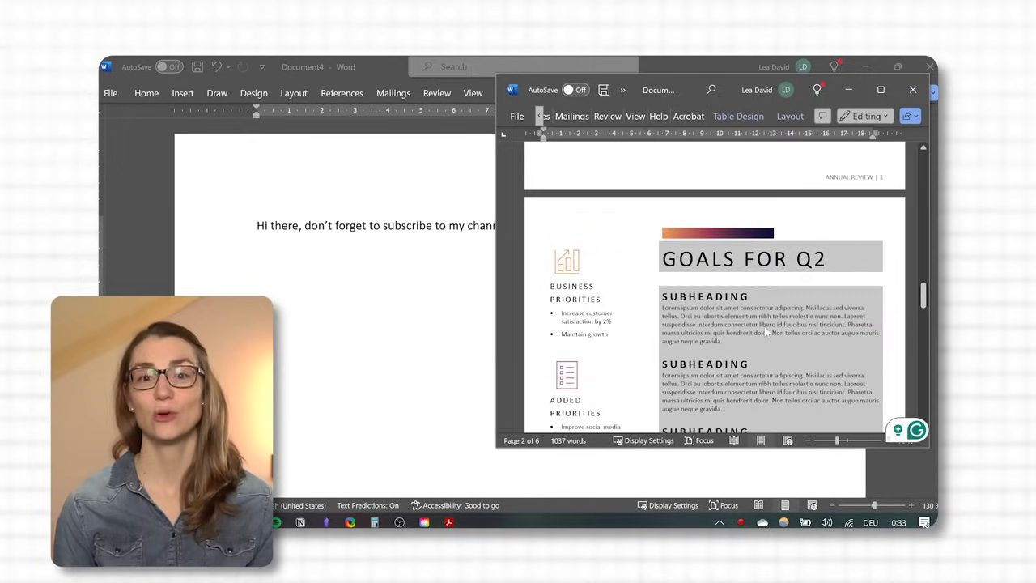
pyautogui.rightClick(764, 327)
pyautogui.click(801, 289)
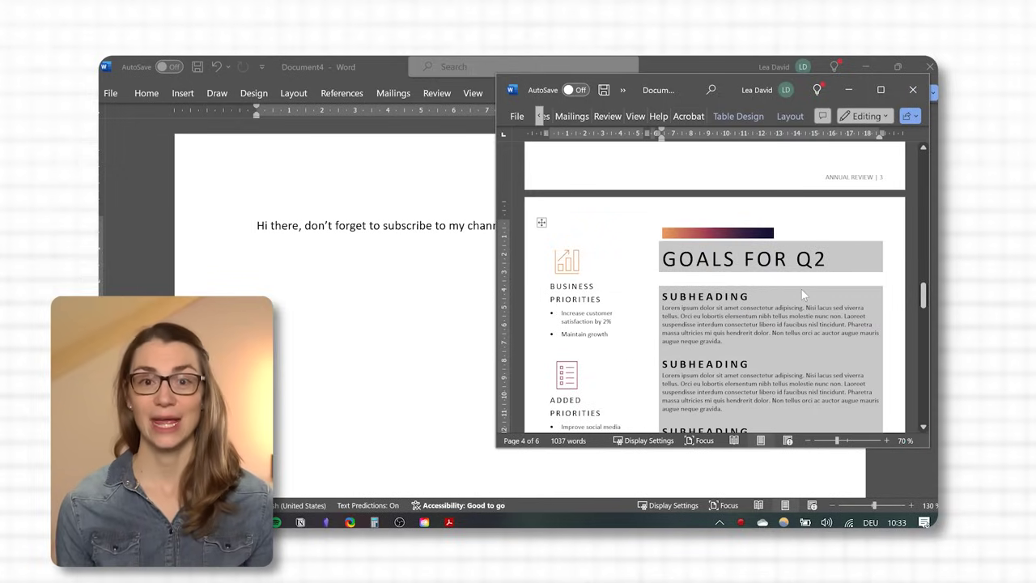
# - Copy the chart icon, minimize the document, and show clipboard history
pyautogui.click(566, 260)
pyautogui.rightClick(566, 260)
pyautogui.click(597, 335)
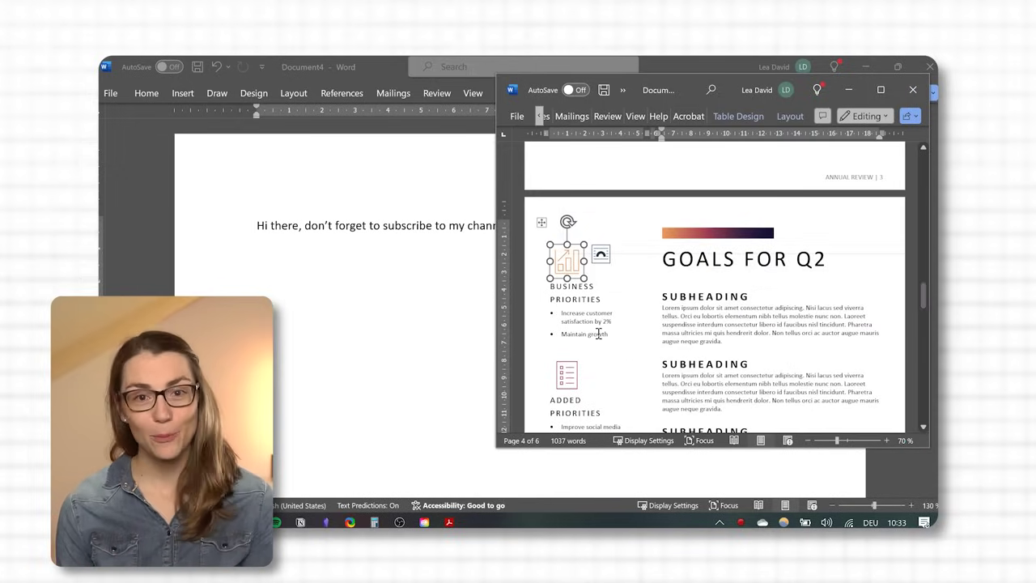
pyautogui.click(846, 91)
pyautogui.press('super+v')
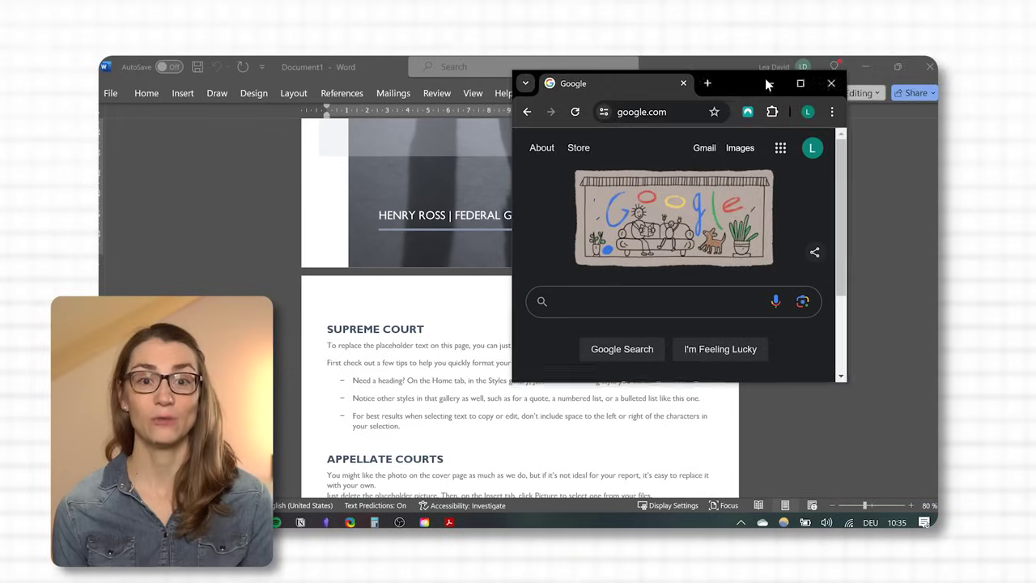
# - Snap Chrome top-right, Word top-left, the greeting document bottom-right, the spreadsheet bottom-left
pyautogui.moveTo(765, 78); pyautogui.dragTo(934, 57)
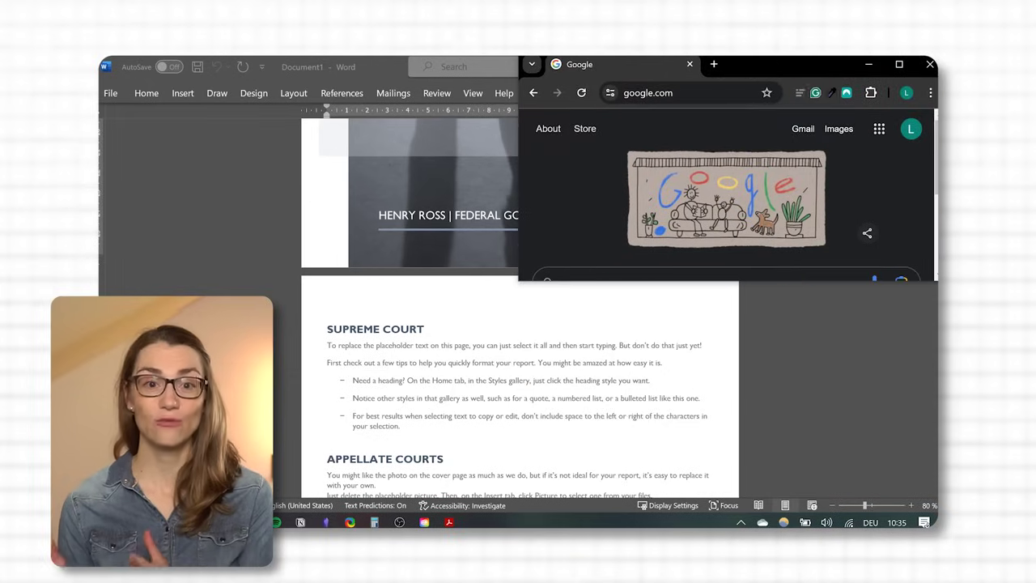
pyautogui.moveTo(372, 61); pyautogui.dragTo(100, 58)
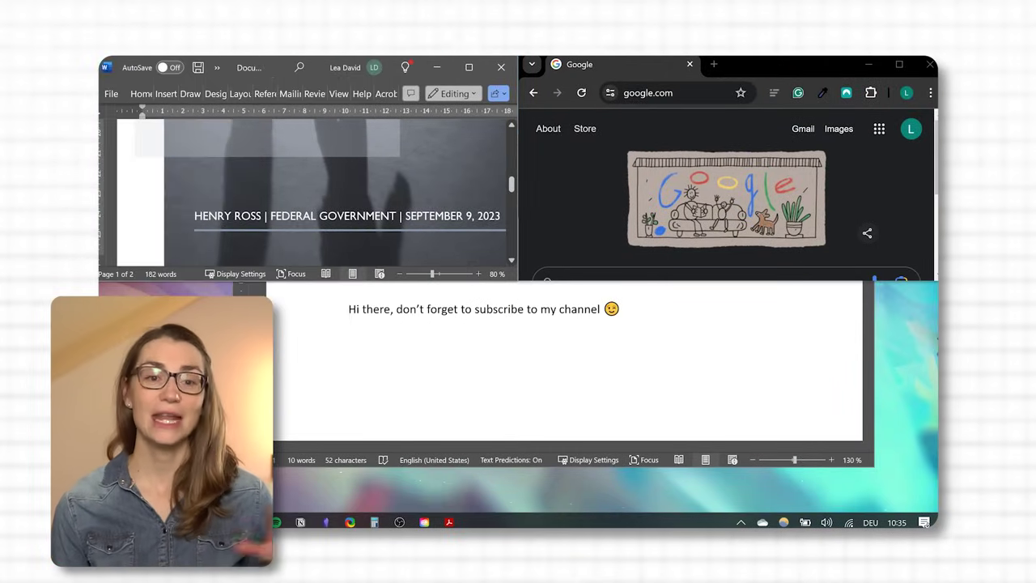
pyautogui.click(437, 392)
pyautogui.moveTo(486, 173); pyautogui.dragTo(858, 494)
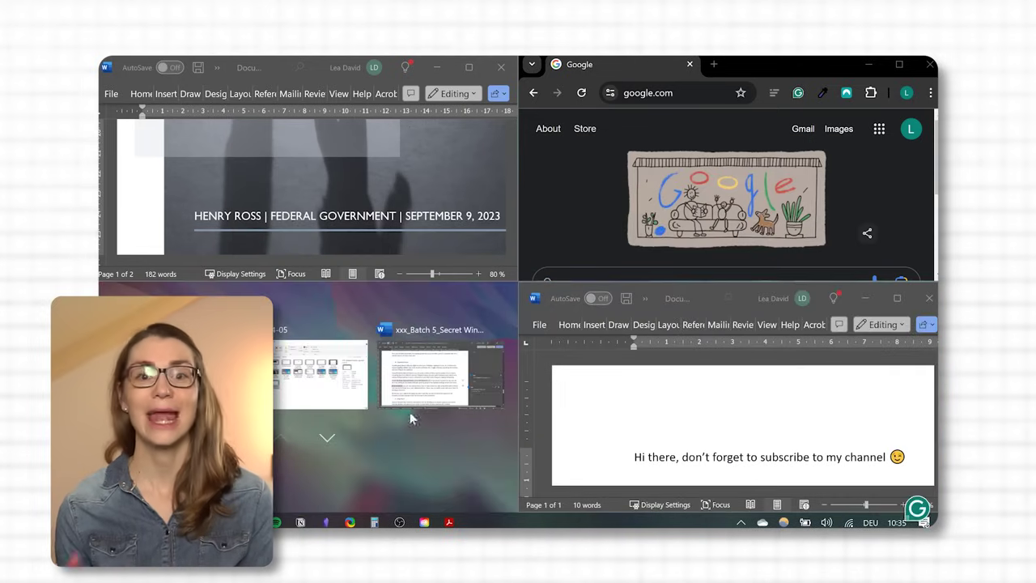
pyautogui.click(320, 372)
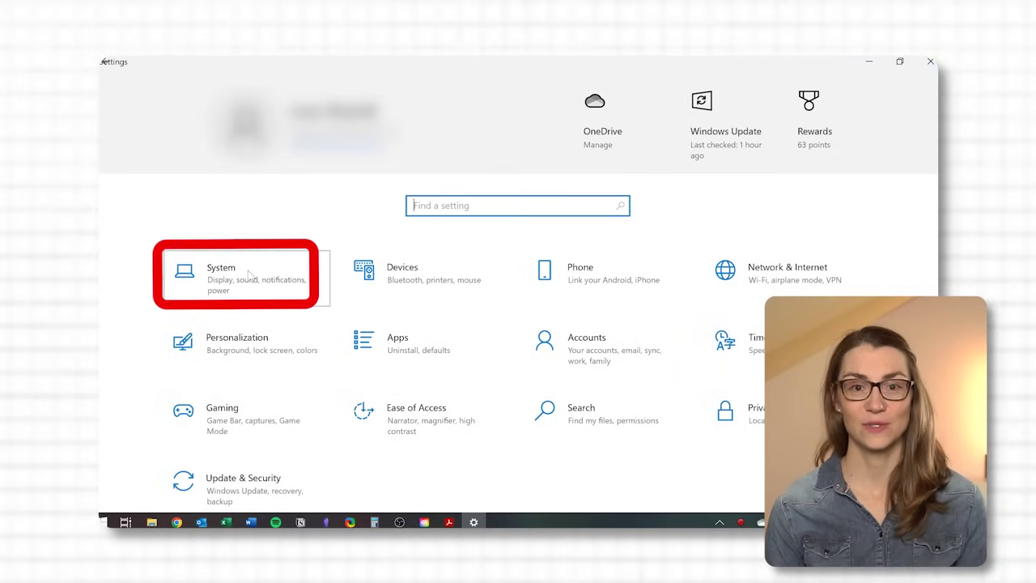
# - In System settings, try Focus assist set to Off, then to Priority only
pyautogui.click(249, 276)
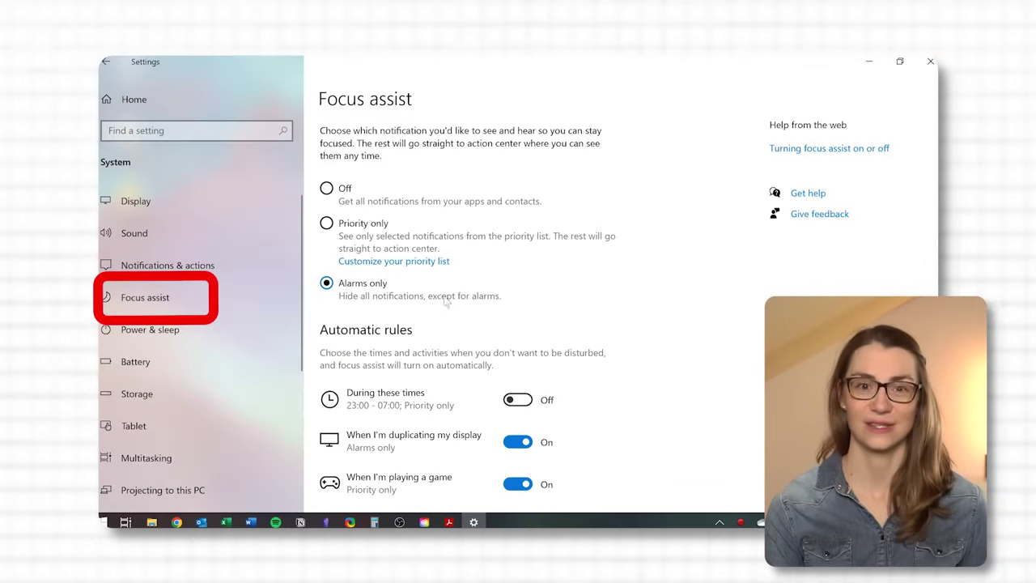
pyautogui.click(352, 193)
pyautogui.click(347, 226)
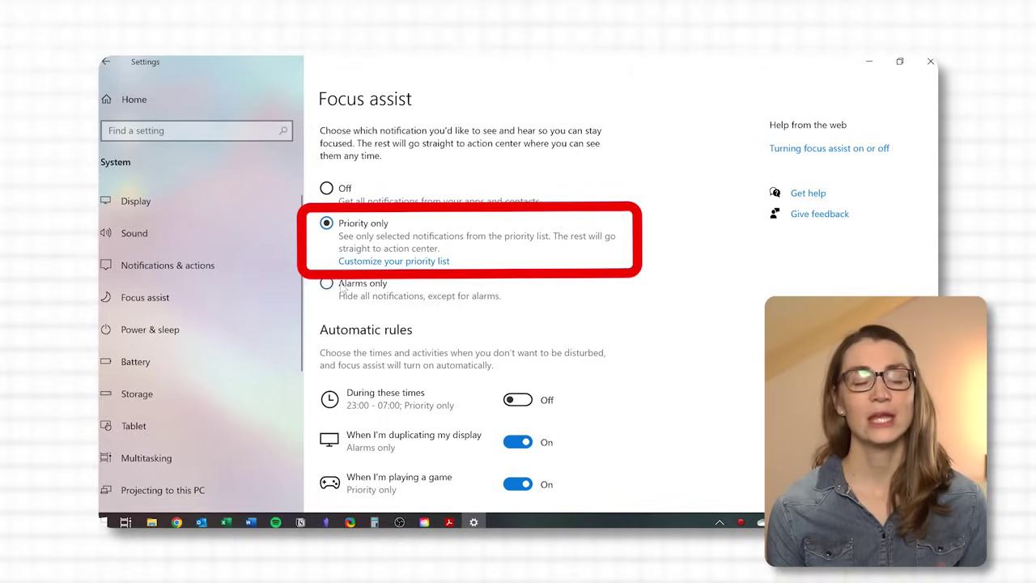
# - Look through the customizable priority list of allowed notifications, then go back to Focus assist
pyautogui.click(382, 263)
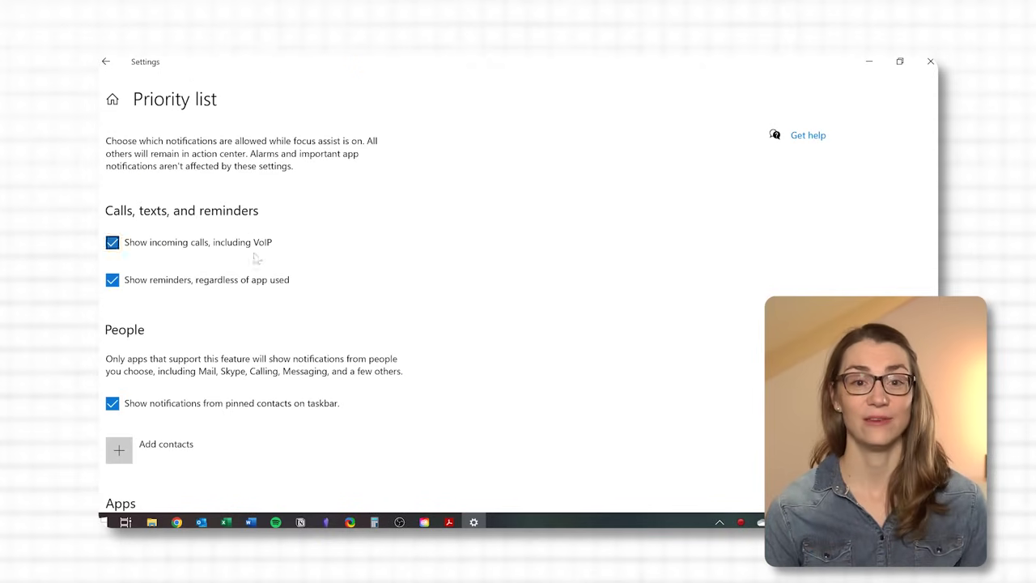
pyautogui.scroll(-3, 263, 344)
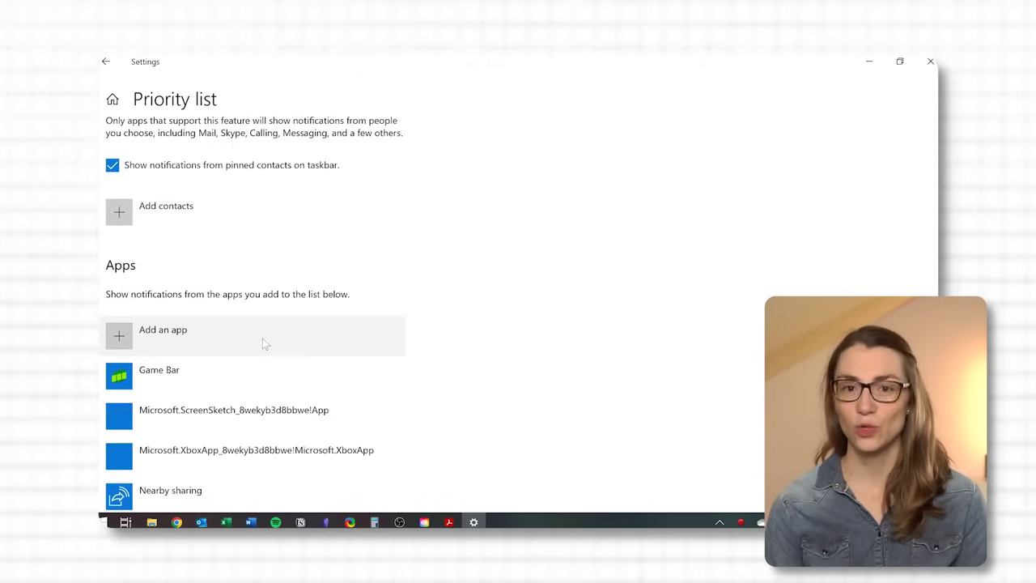
pyautogui.scroll(3, 263, 336)
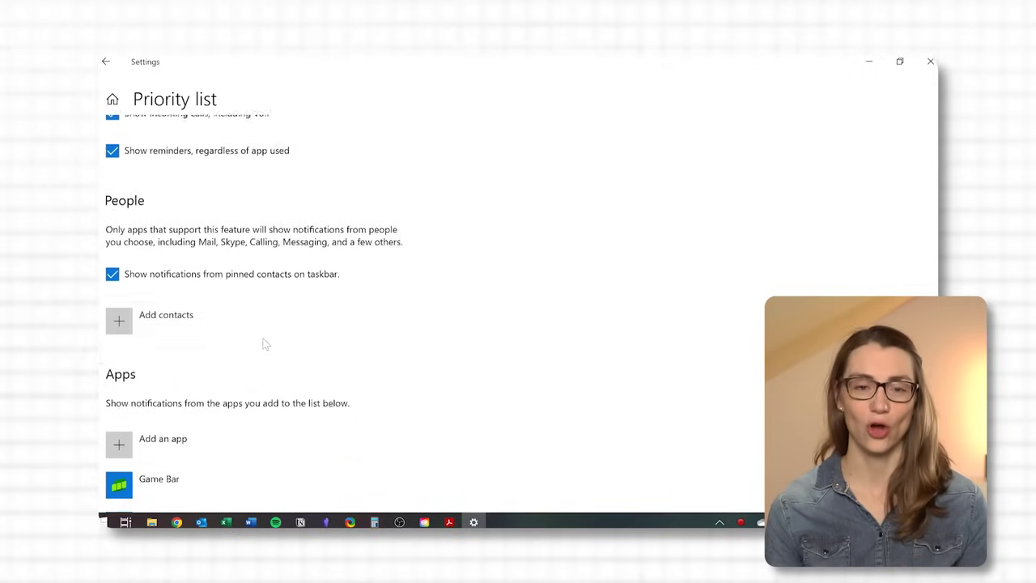
pyautogui.click(106, 61)
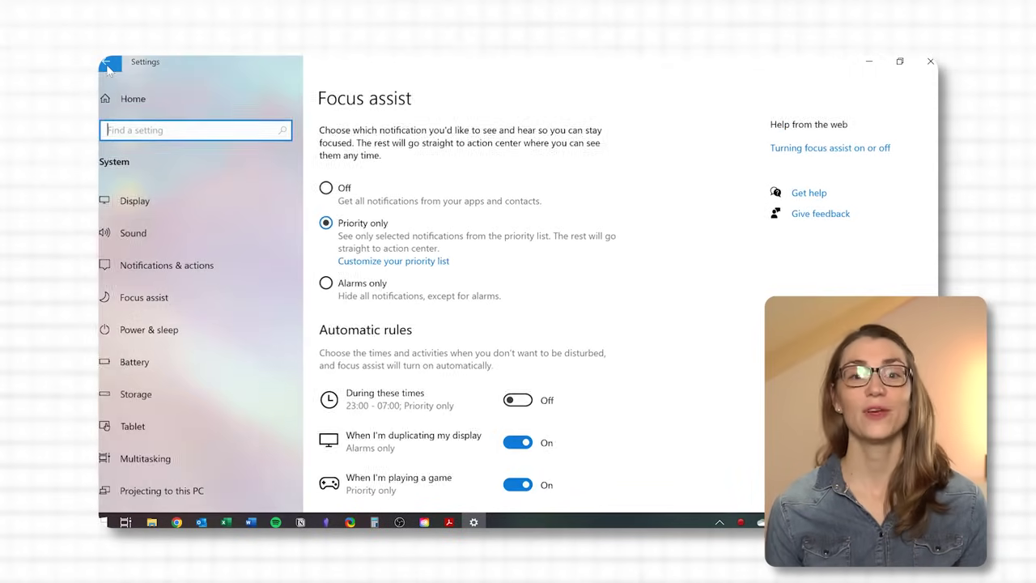
# - Set Focus assist to Alarms only and look over its automatic rules
pyautogui.click(325, 284)
pyautogui.scroll(-2, 620, 343)
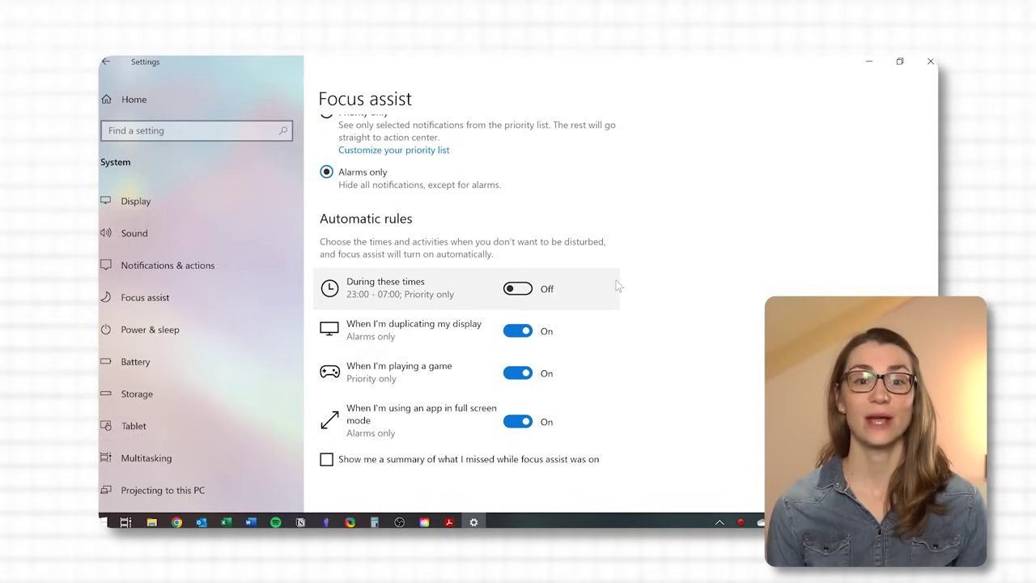
pyautogui.scroll(2, 617, 285)
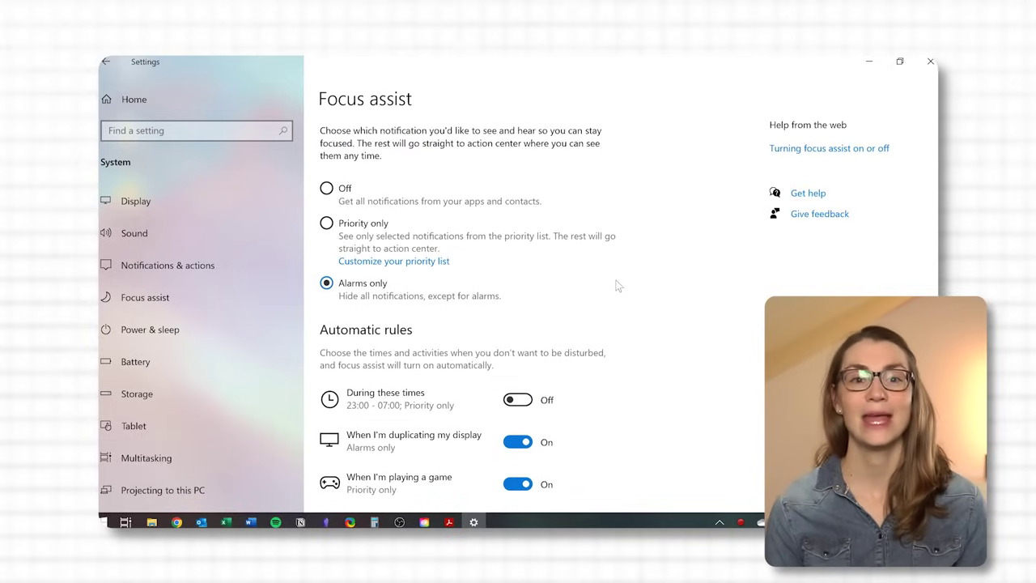